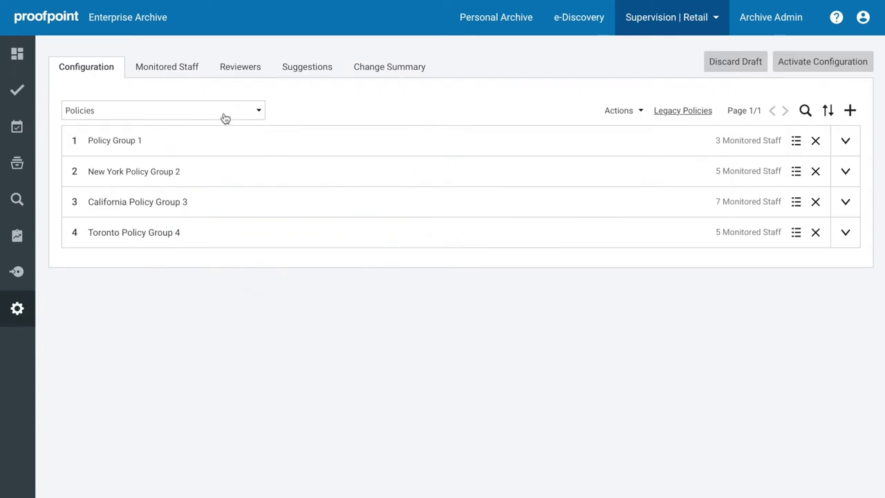
Open the configuration category dropdown in the draft supervision configuration.
left_click(225, 119)
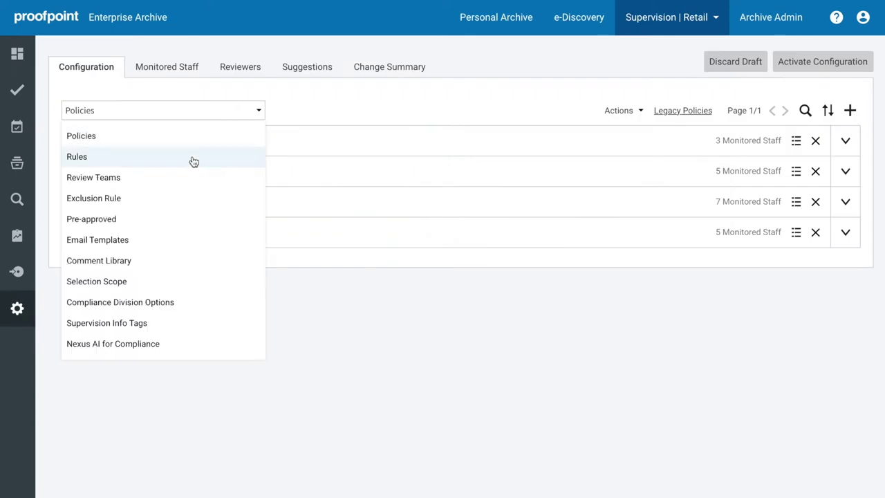
List the draft's rules and review Customer Complaints' identification criteria and sentiment scoring, unsaved.
left_click(193, 157)
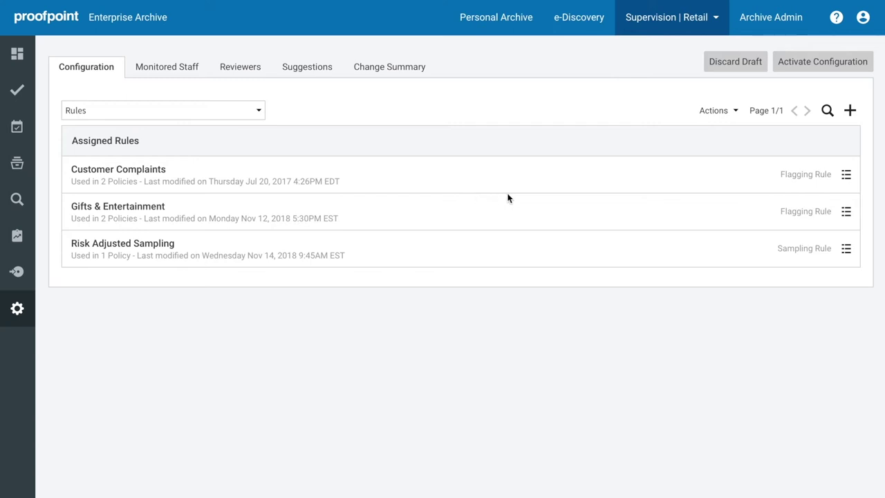
left_click(847, 176)
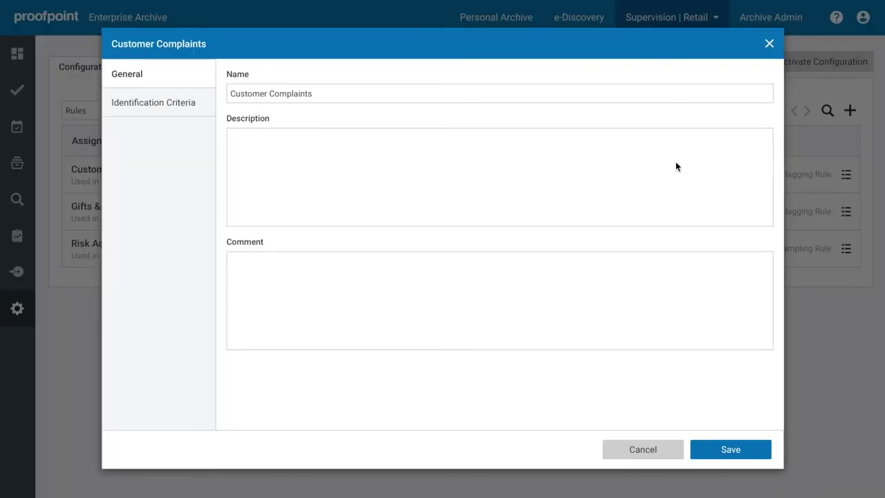
left_click(166, 107)
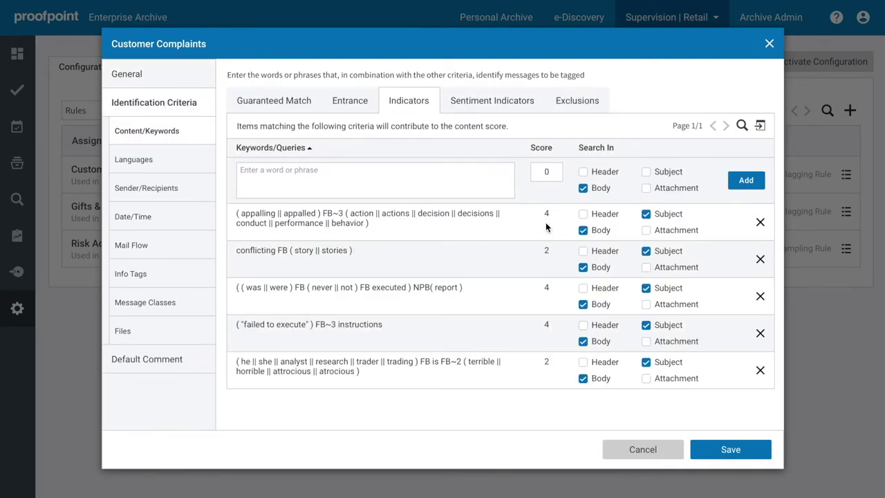
left_click(488, 109)
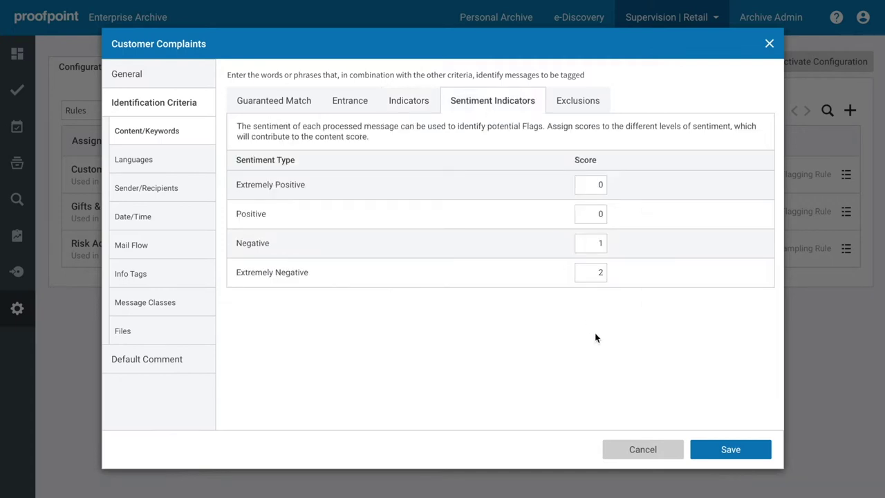
left_click(625, 450)
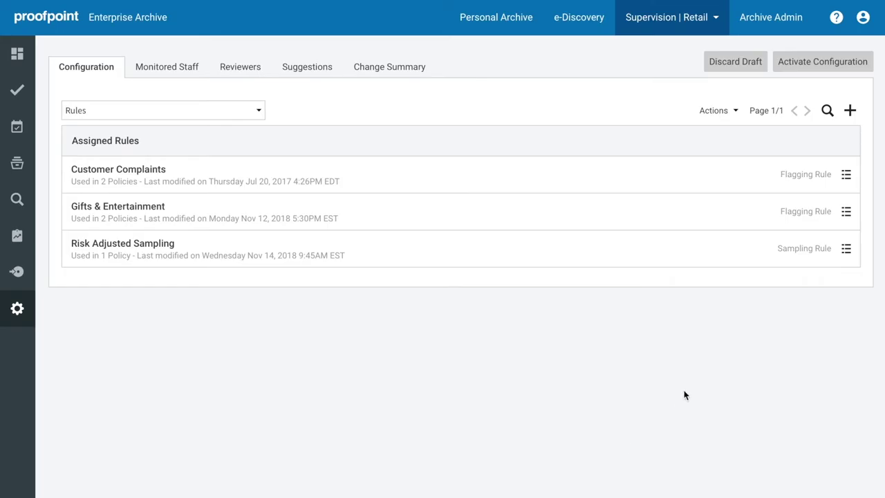
Review the Risk Adjusted Sampling rule's sampling rates and exceptions without saving.
left_click(845, 250)
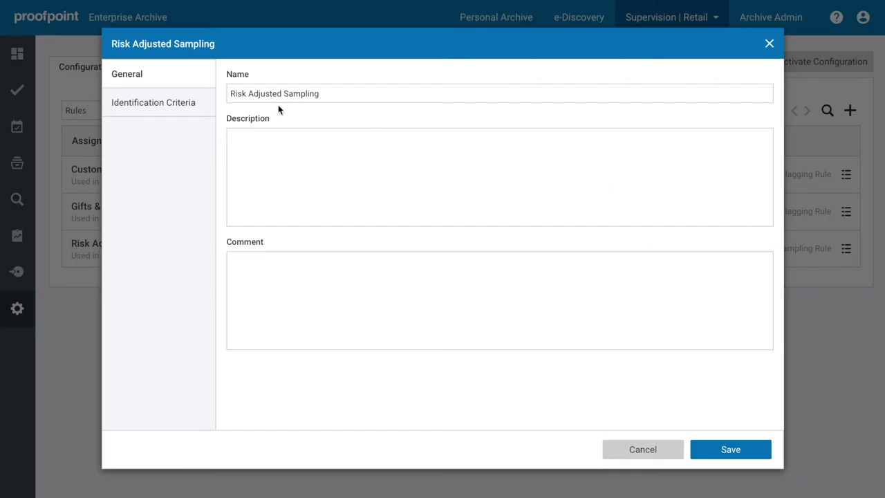
left_click(158, 100)
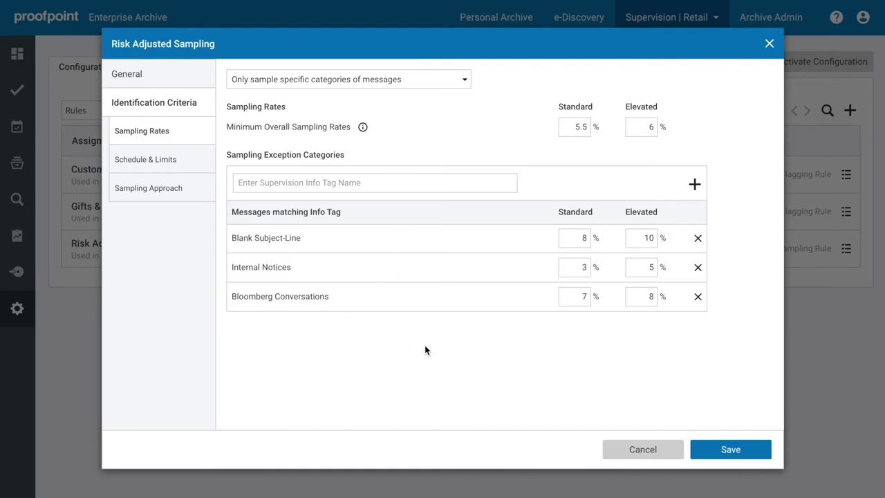
left_click(633, 449)
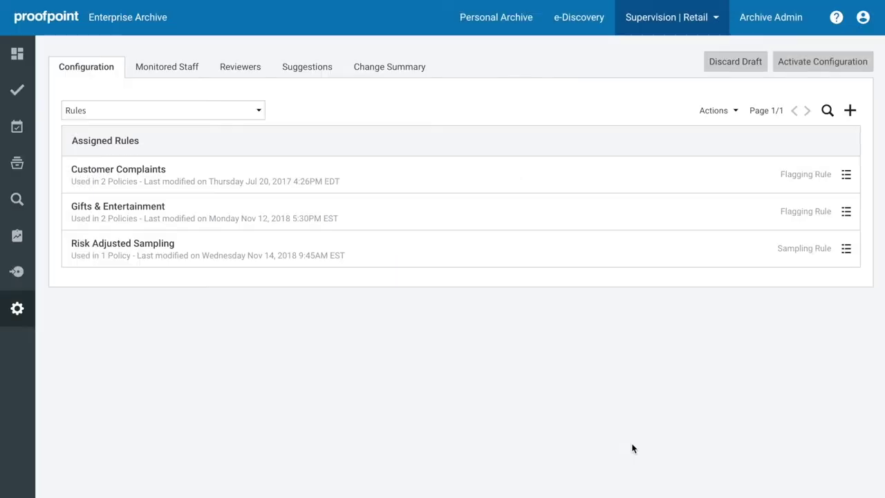
Show the exclusion rules and review Newsletter senders' four excluded sender addresses, unchanged.
left_click(240, 116)
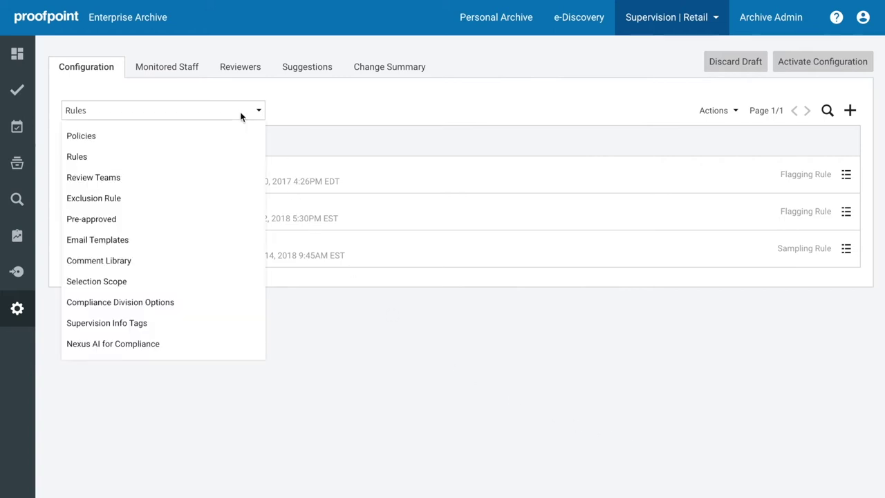
left_click(218, 199)
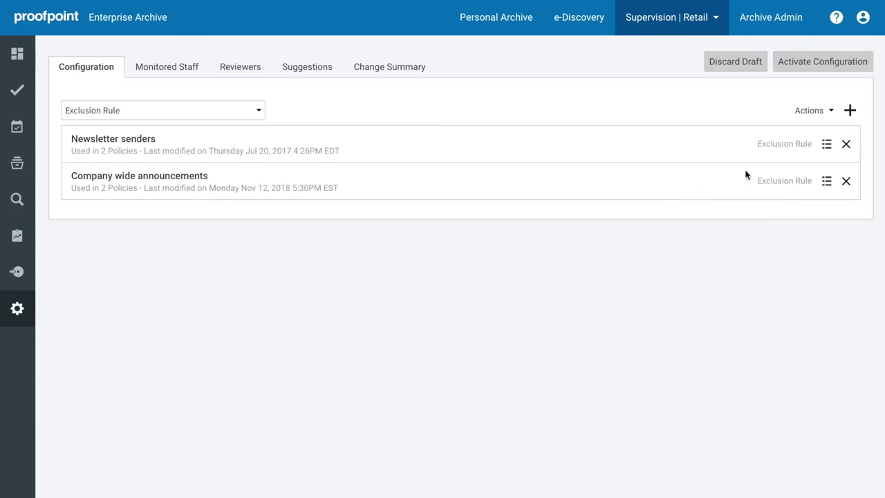
left_click(825, 143)
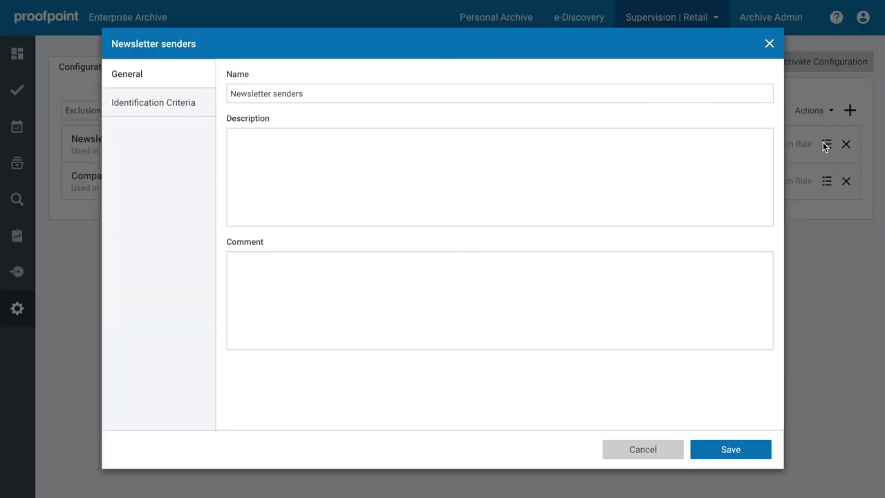
left_click(159, 105)
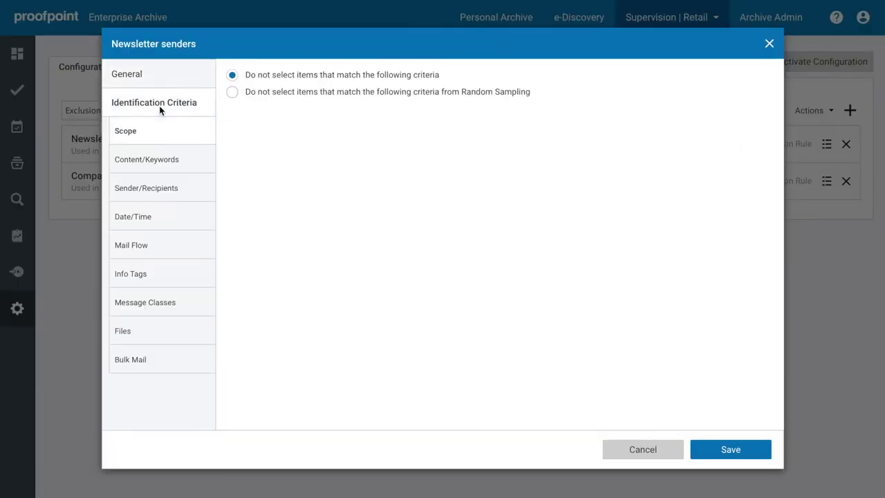
left_click(147, 188)
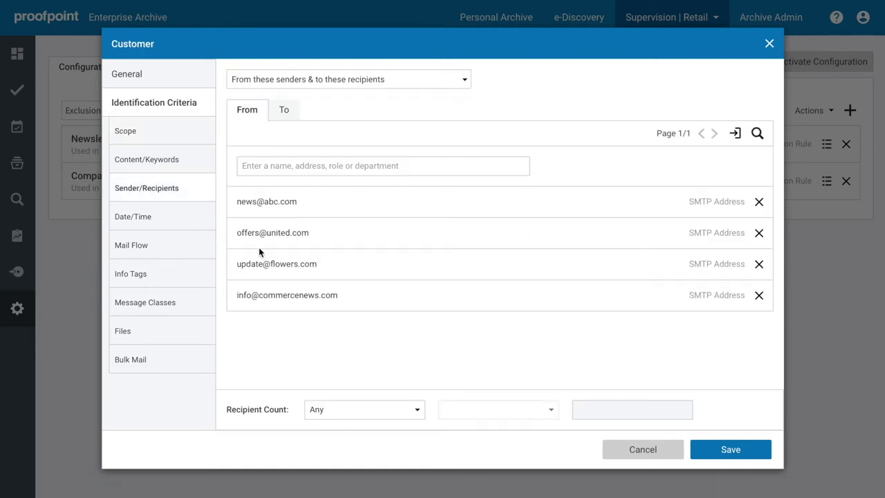
left_click(625, 446)
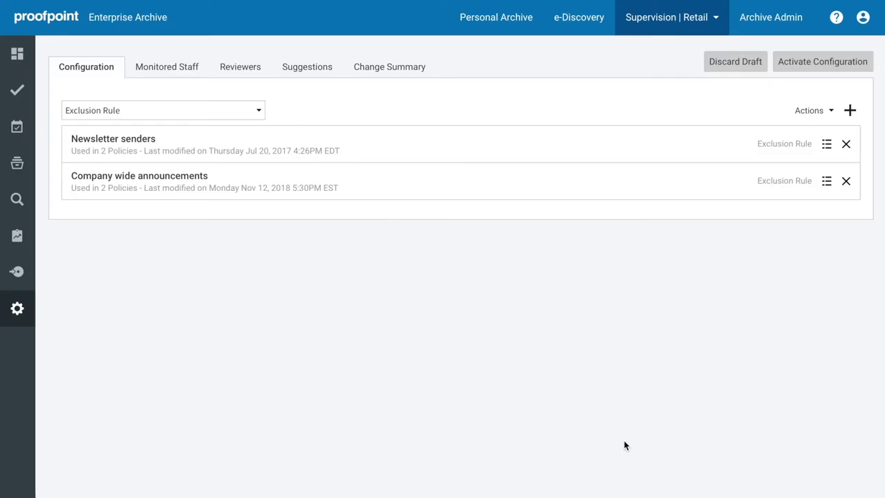
left_click(18, 97)
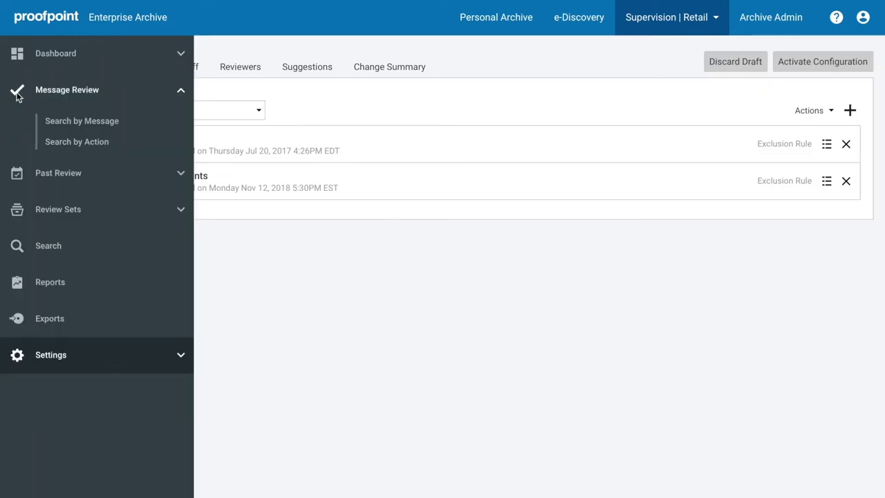
Search 1,458 unreviewed messages, confirm Special Thanks' Gifts & Entertainment flag, preview Small Business Saturday.
left_click(51, 122)
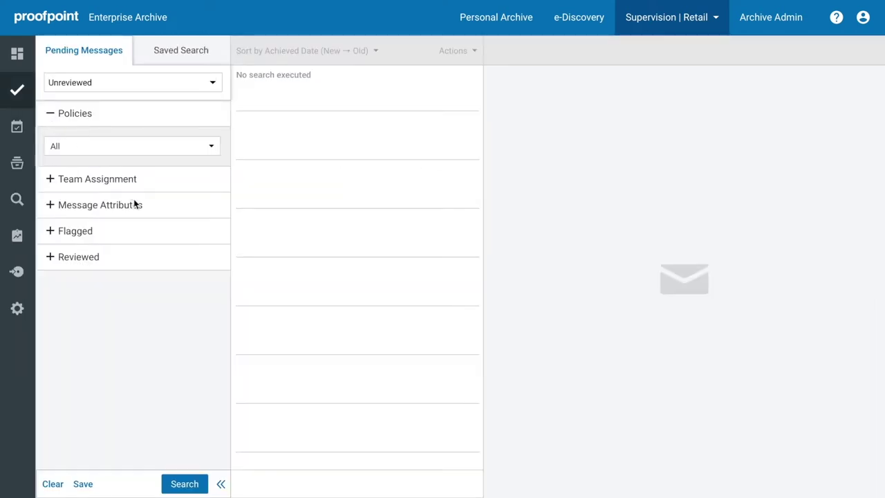
left_click(180, 484)
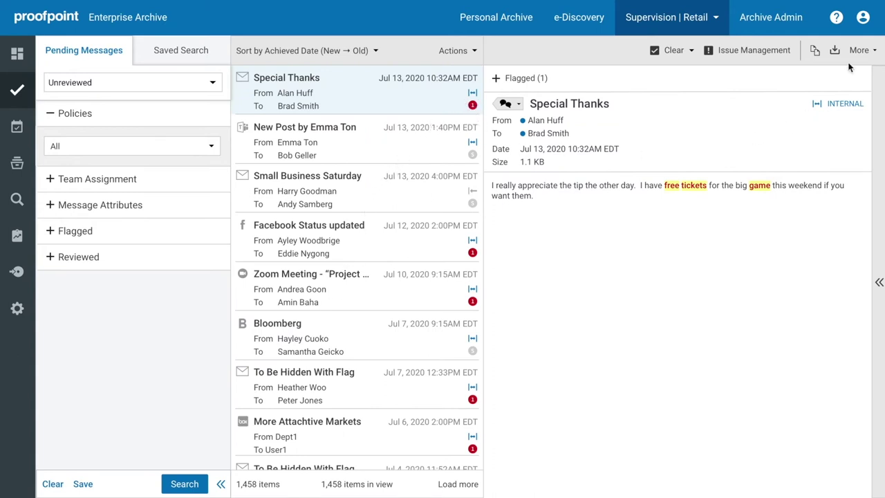
left_click(776, 48)
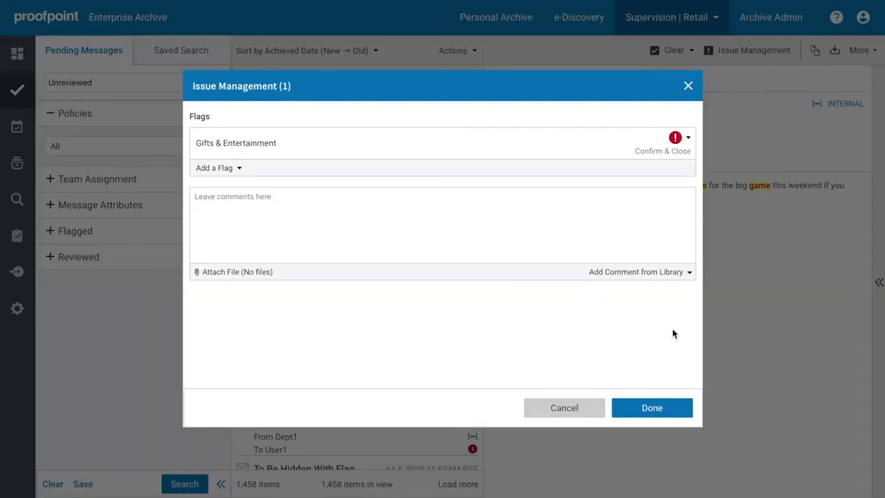
left_click(658, 408)
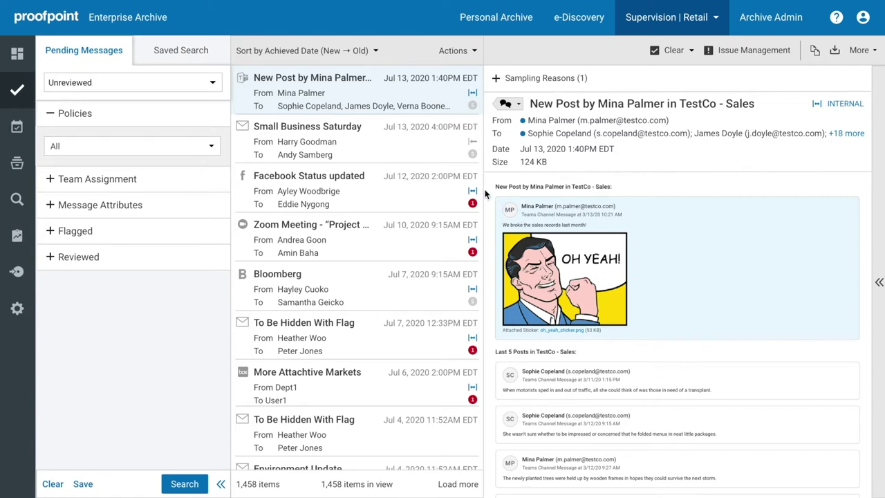
left_click(429, 141)
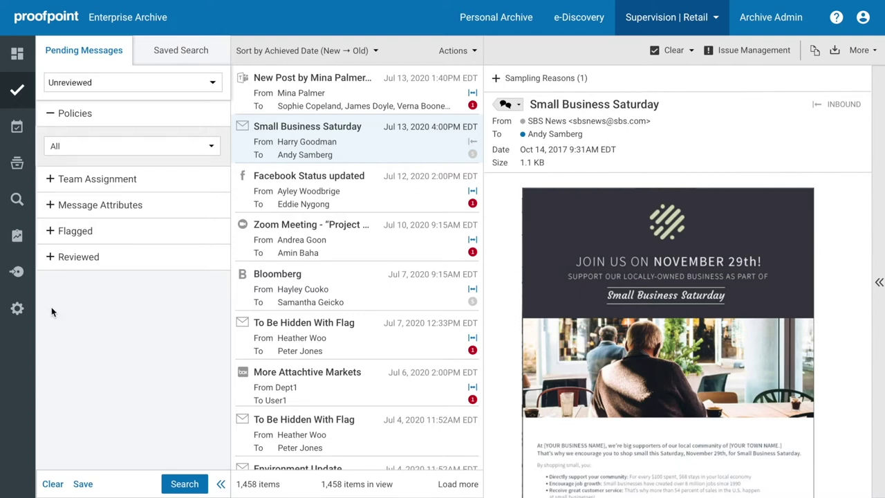
left_click(32, 358)
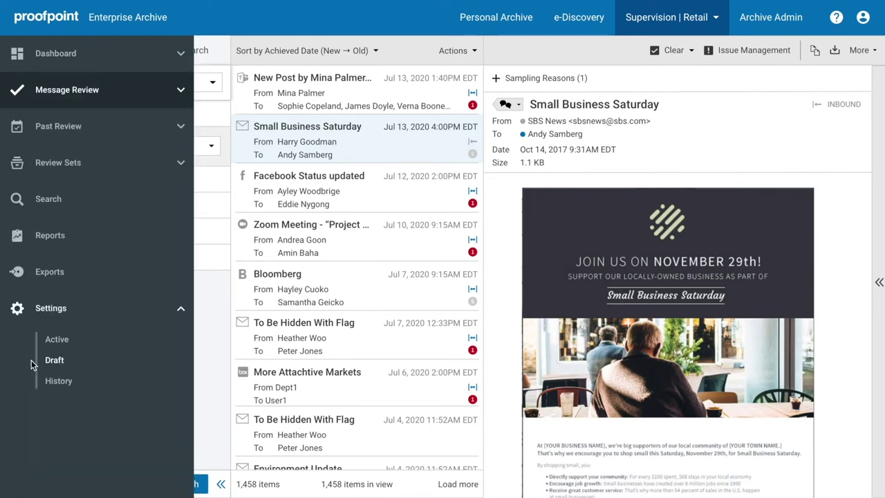
left_click(44, 360)
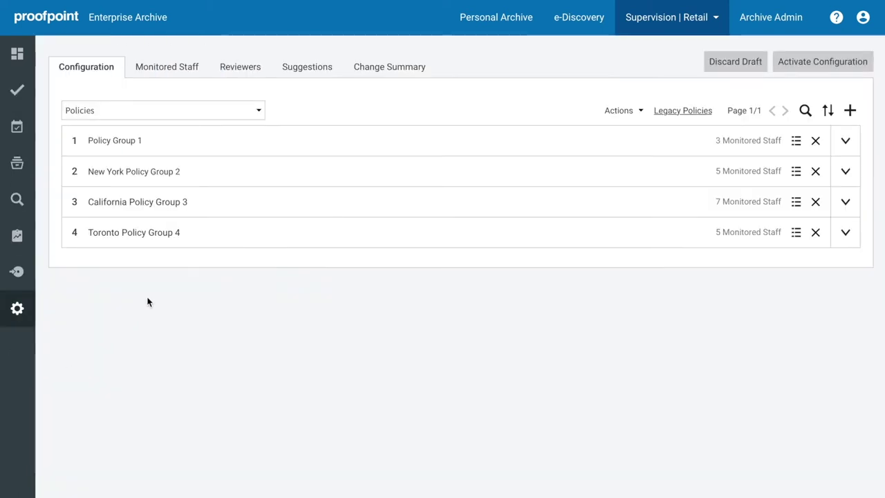
left_click(304, 68)
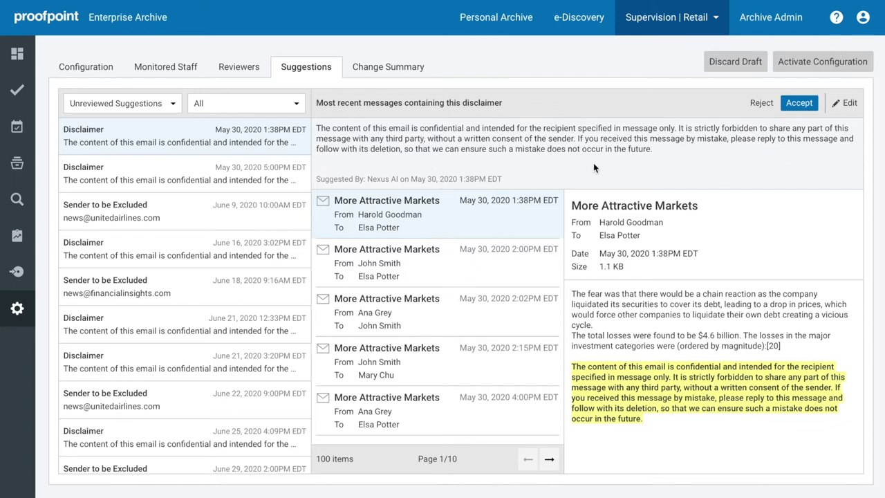
left_click(791, 103)
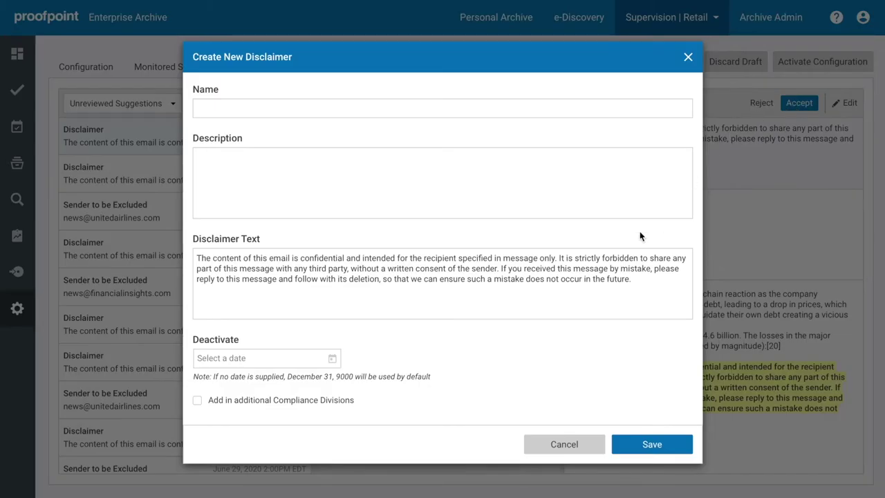
left_click(564, 445)
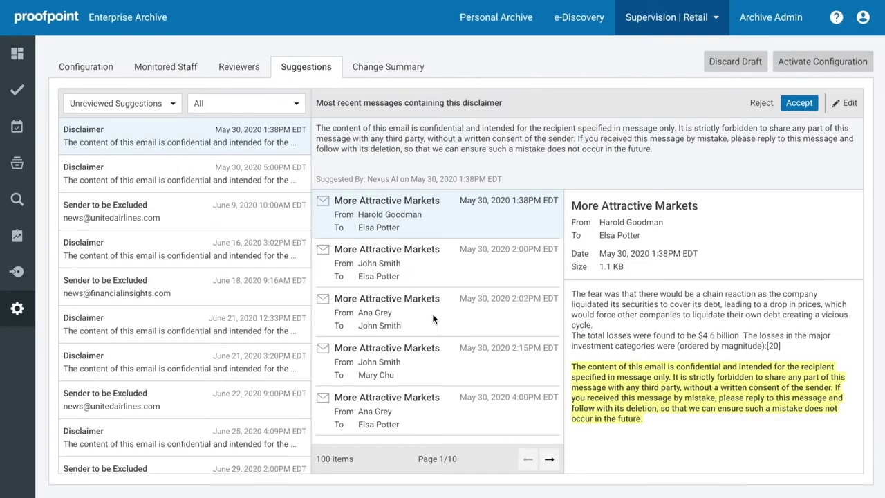
Examine the financialinsights.com sender-exclusion suggestion and its Add Sender dialog, closing without accepting.
left_click(214, 280)
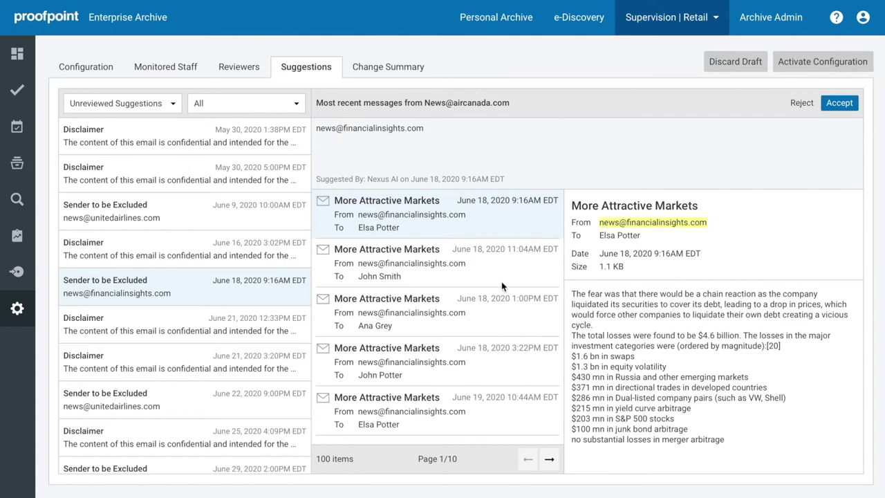
left_click(831, 101)
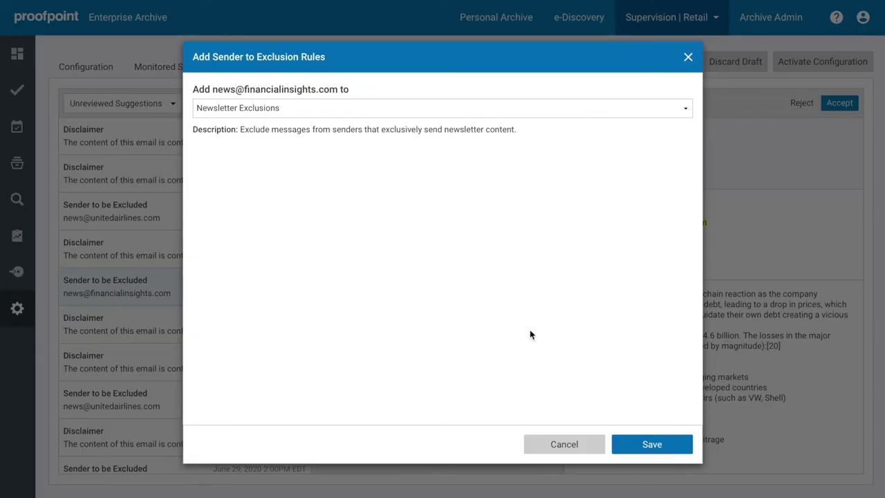
left_click(553, 445)
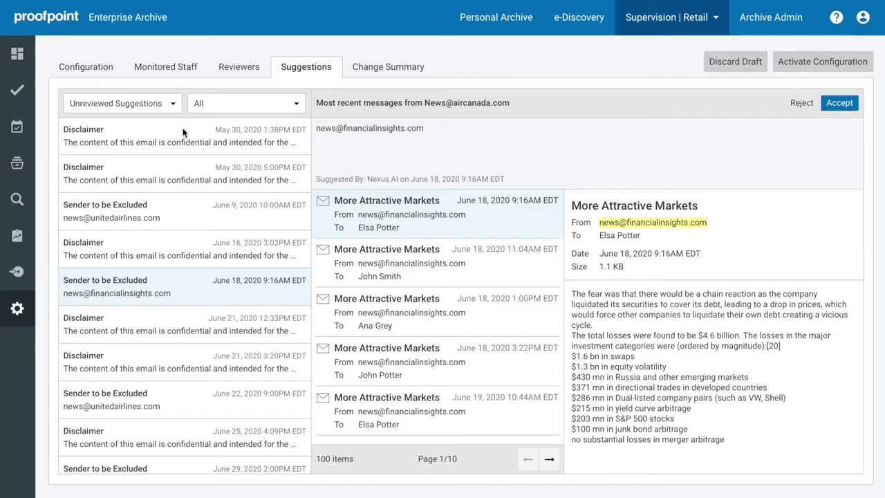
left_click(116, 70)
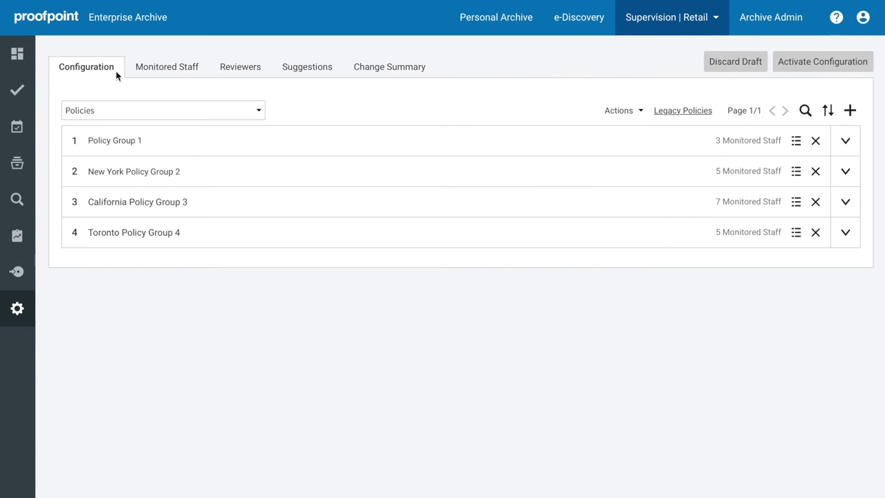
Show Nexus AI for Compliance policies and expand Complaints Identification's auto-clear and auto-escalate thresholds.
left_click(134, 111)
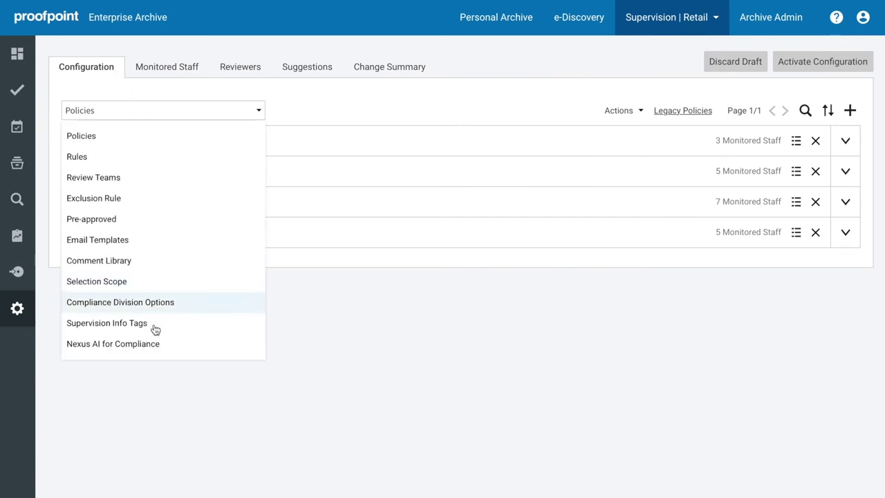
left_click(161, 355)
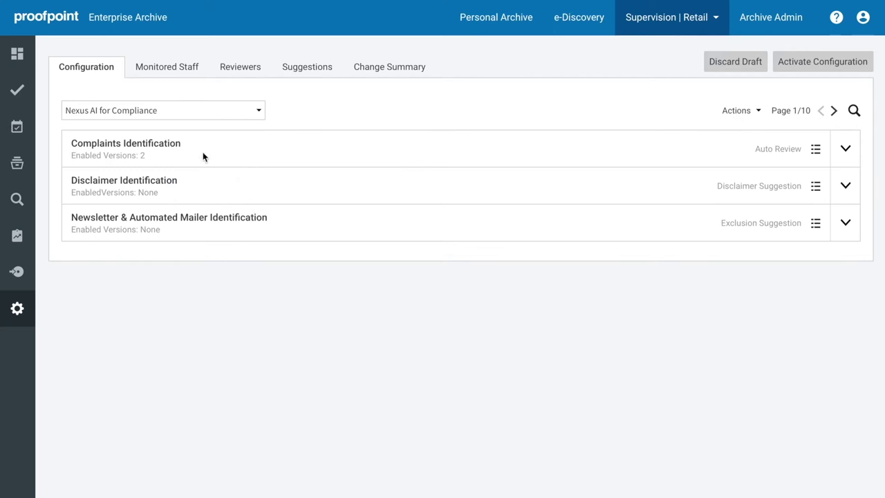
left_click(845, 149)
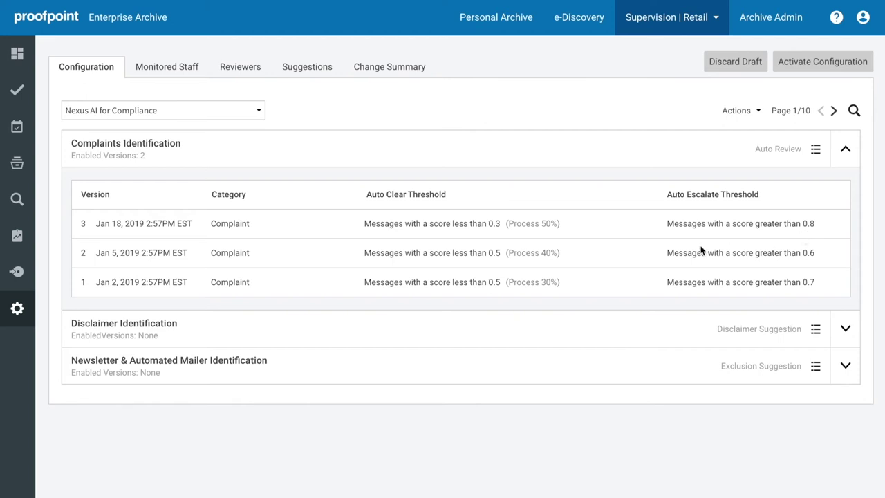
mouse_move(17, 126)
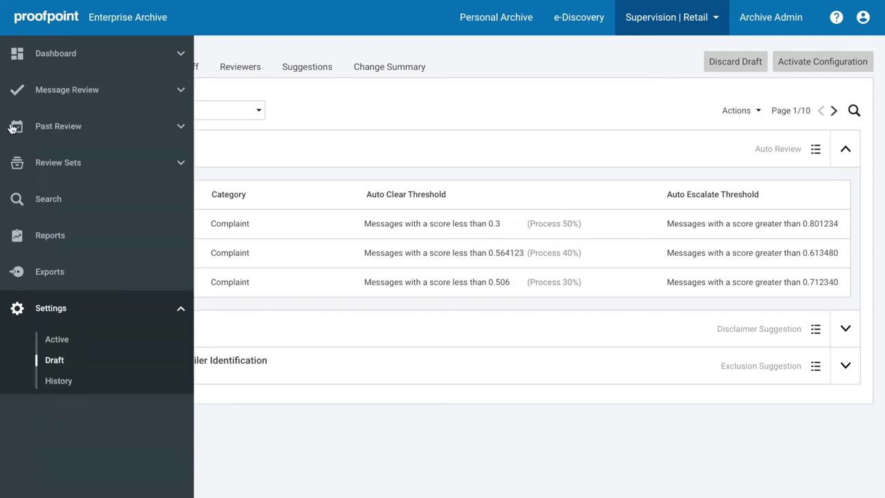
Search past-reviewed messages and view the Service Concerns message's Nexus AI scores in Properties.
left_click(42, 126)
left_click(54, 157)
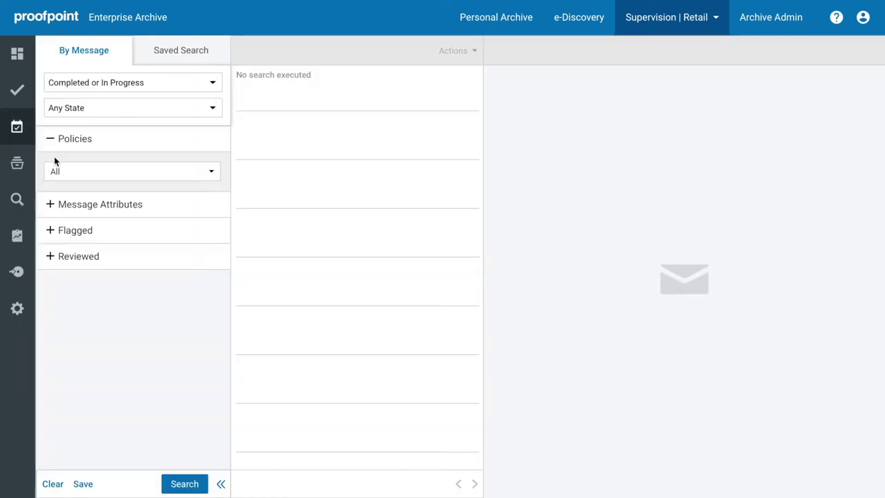
left_click(174, 483)
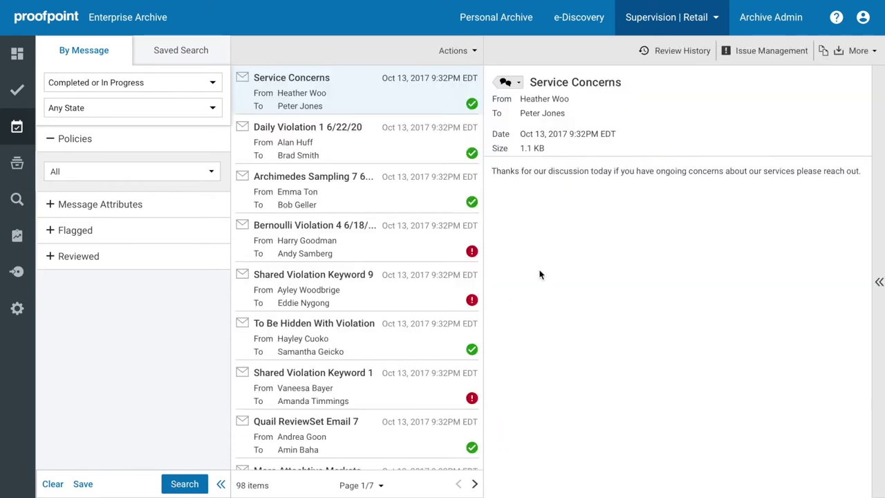
left_click(874, 51)
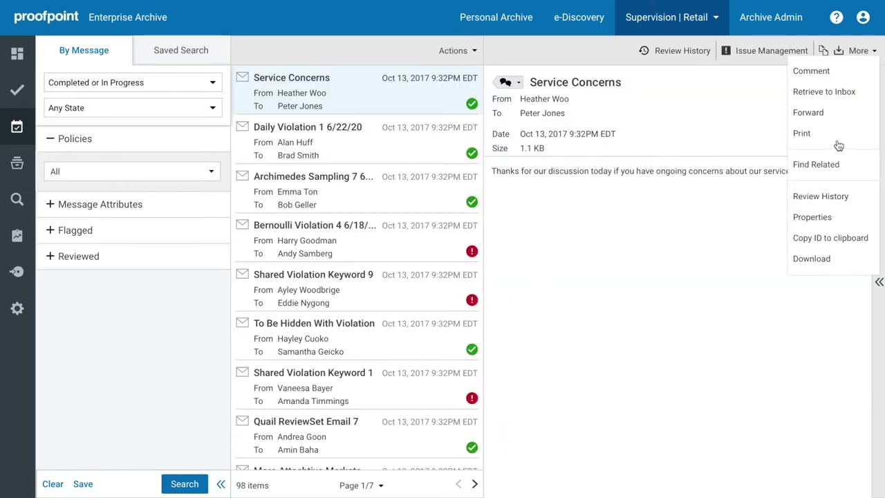
left_click(816, 216)
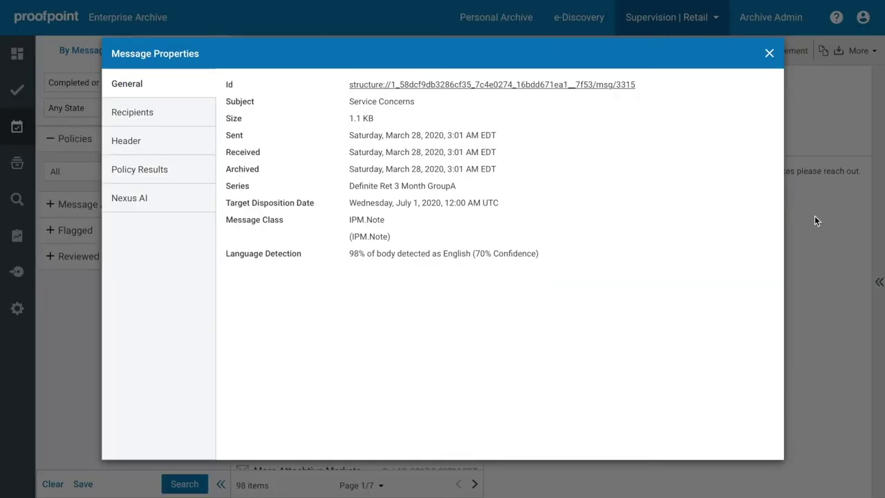
left_click(192, 203)
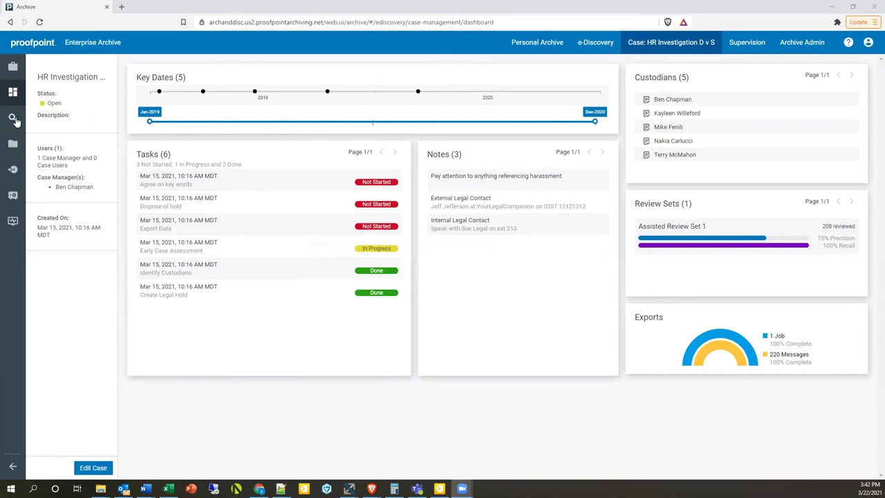
Open the case's empty New Search page from the sidebar Search icon.
left_click(31, 121)
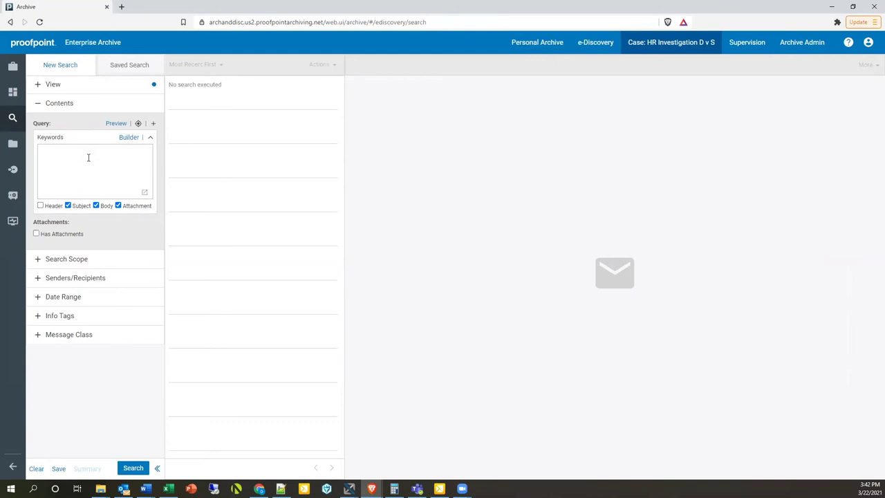
Run the pasted boolean keyword search across the archive and preview the first result.
type("(History AND oil AND Process) OR (Products AND Nearly AND every) OR \"lifestyle impacted\"~10 OR (plastics AND \"personal products\"~6) -dog -cat -mouse")
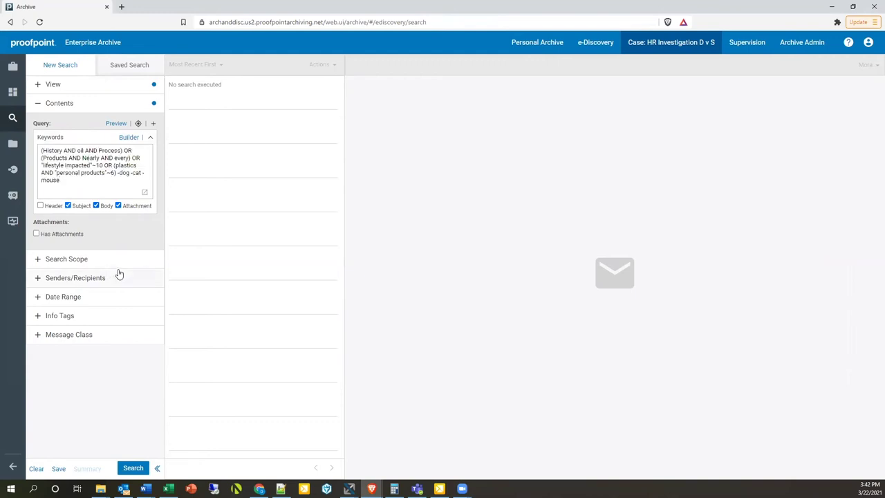
left_click(133, 468)
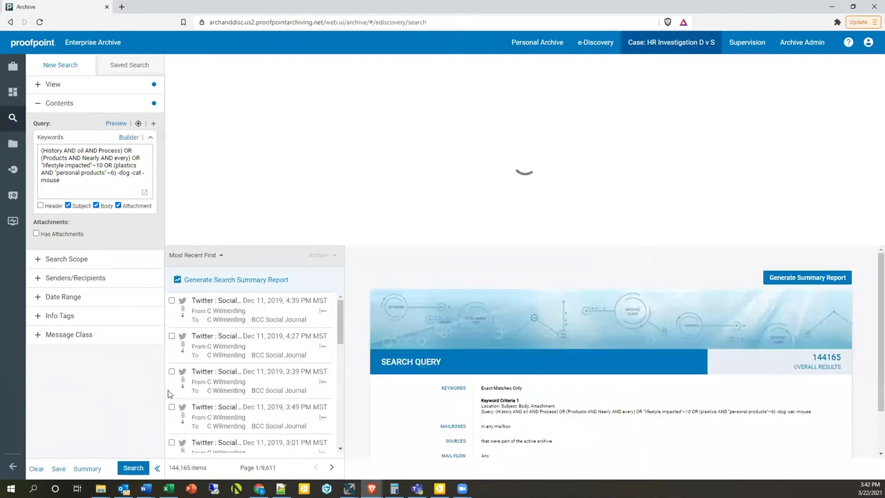
left_click(264, 312)
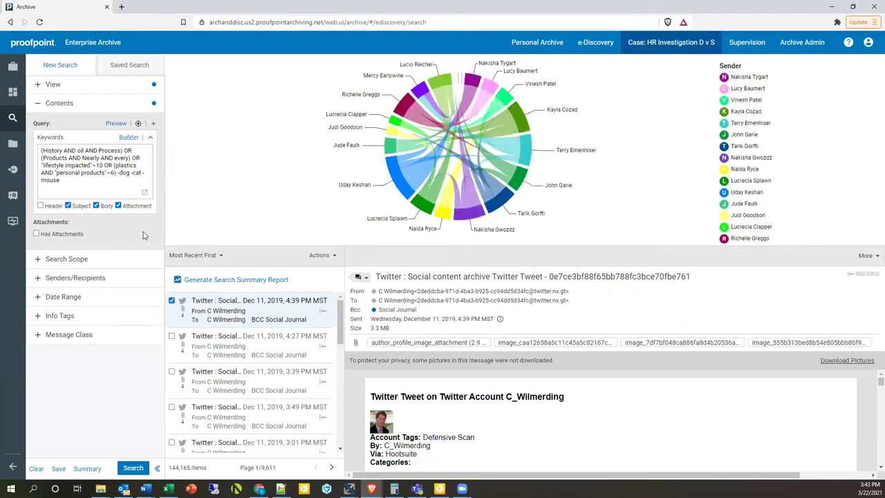
left_click(87, 261)
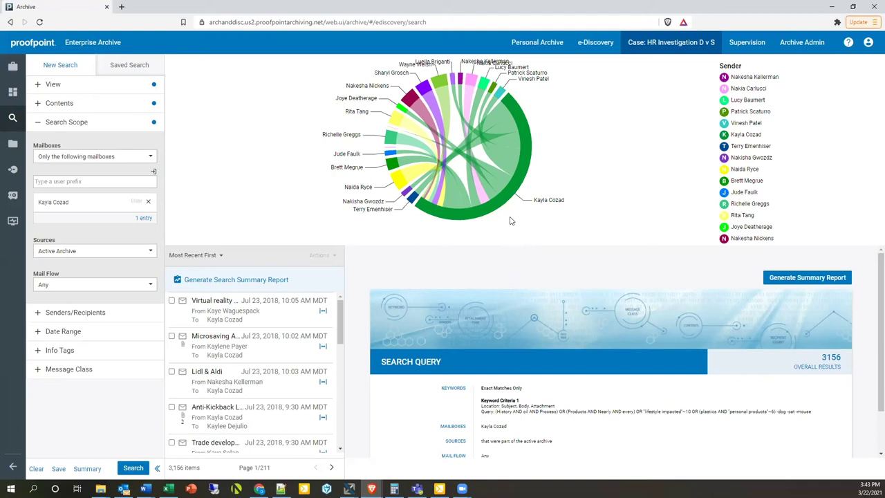
Preview the Microsaving App email with its PDF appendix among the 3,156 custodian results.
left_click(276, 341)
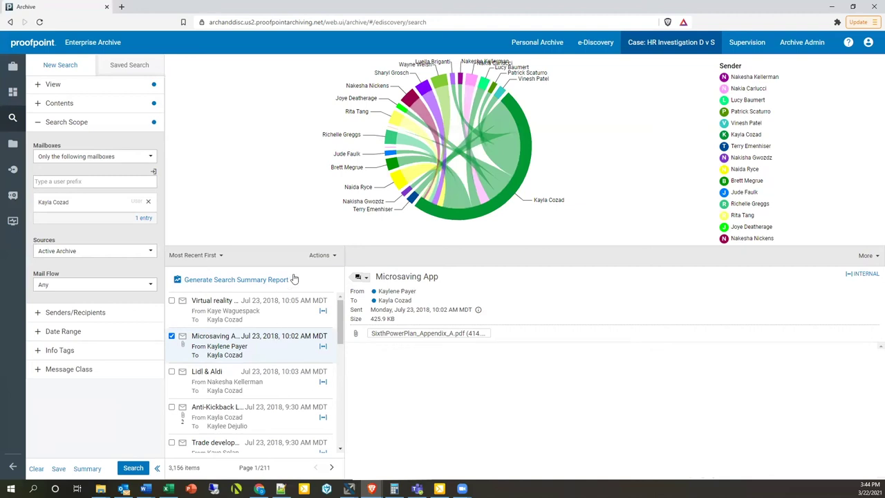
left_click(326, 257)
left_click(309, 280)
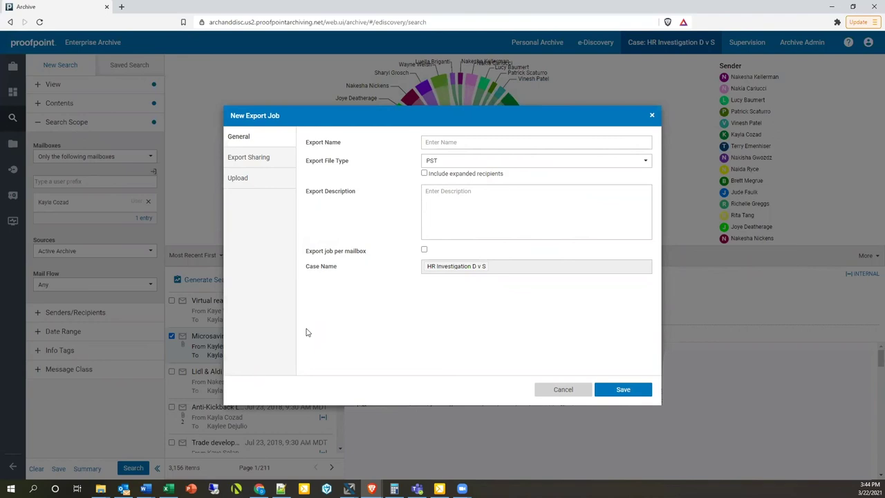
left_click(453, 161)
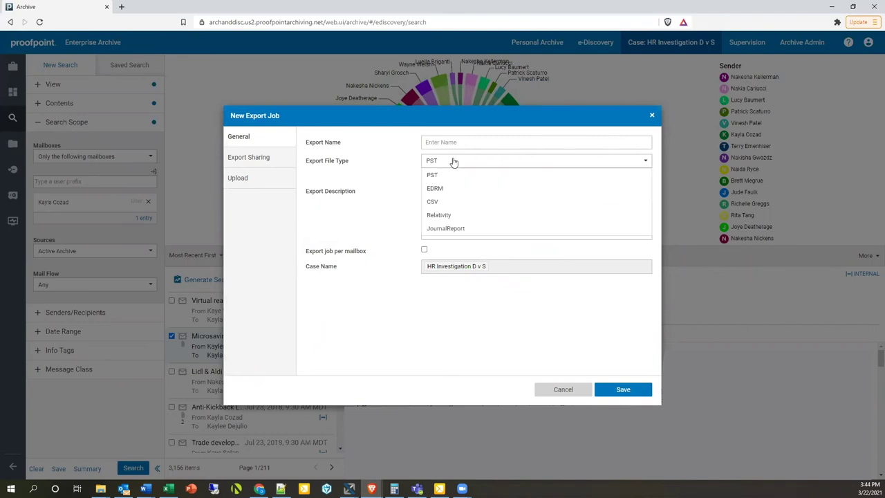
left_click(264, 179)
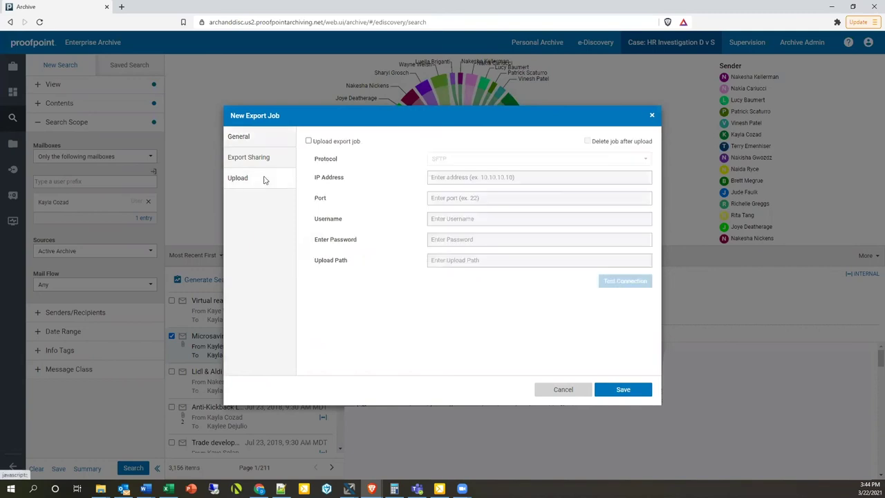
left_click(309, 141)
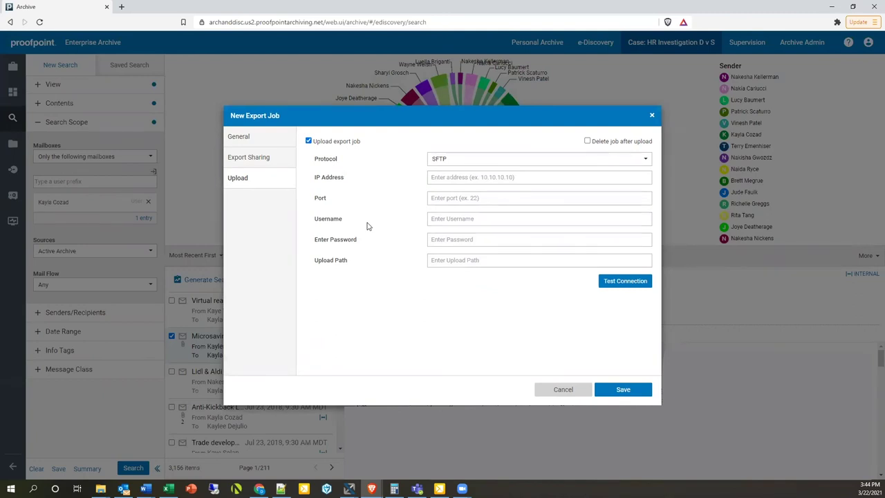
key("Escape")
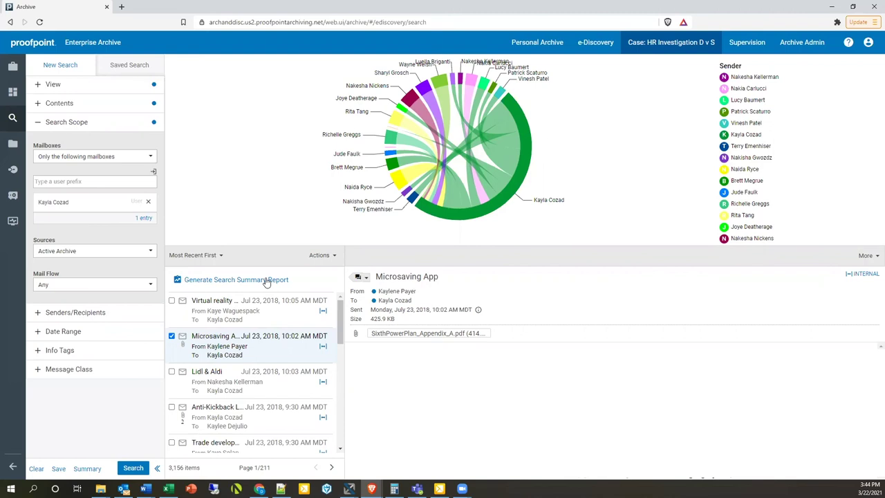